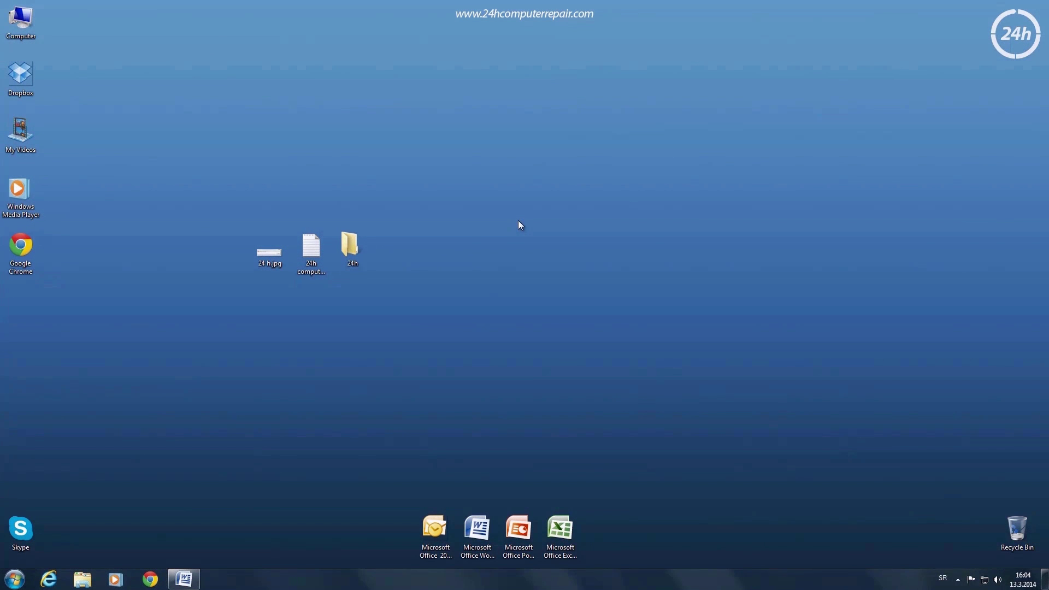
# Step: Try opening the 24 h.jpg image, the 24h computer repair text file and the 24h folder, dismissing each access error
pyautogui.doubleClick(267, 258)
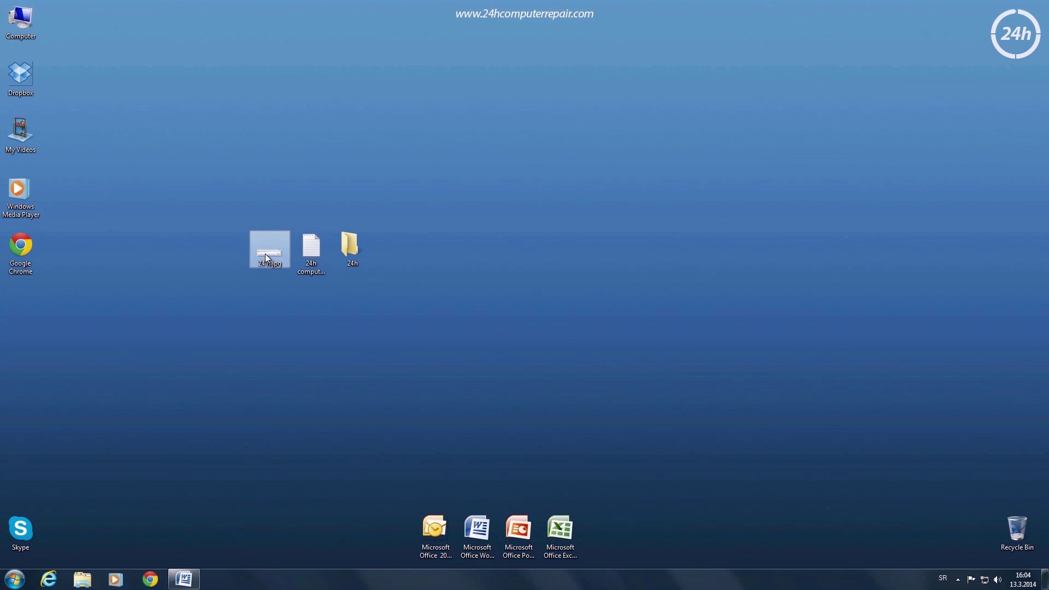
pyautogui.click(556, 296)
pyautogui.doubleClick(310, 242)
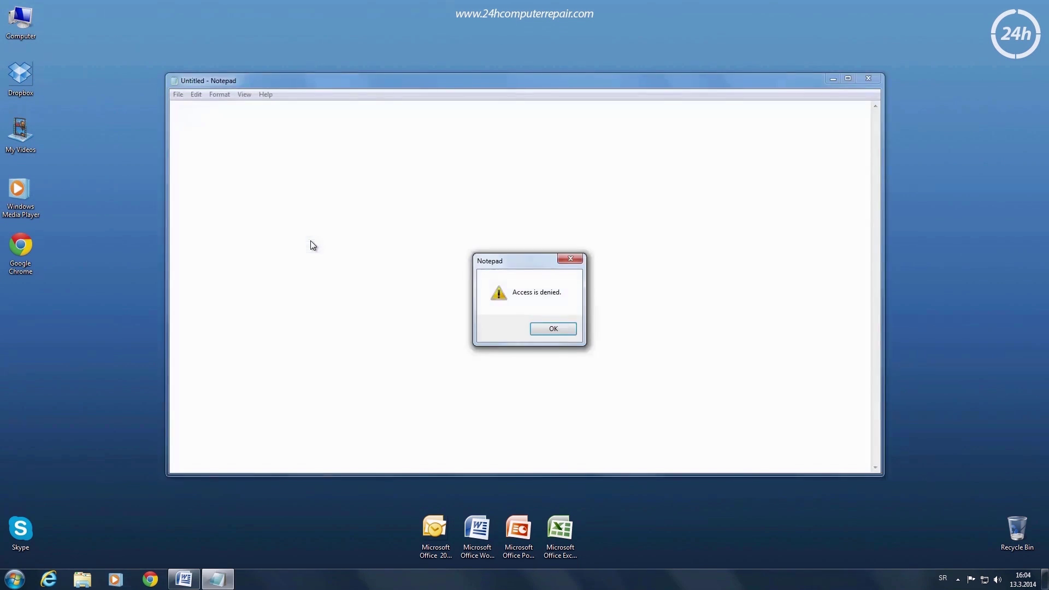
pyautogui.click(554, 327)
pyautogui.click(869, 78)
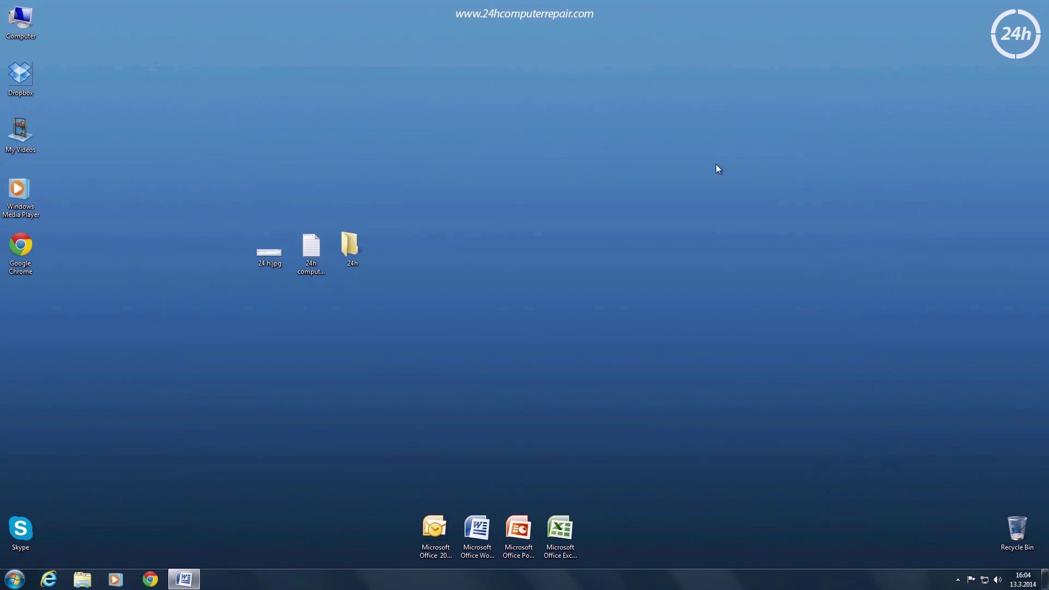
pyautogui.doubleClick(352, 249)
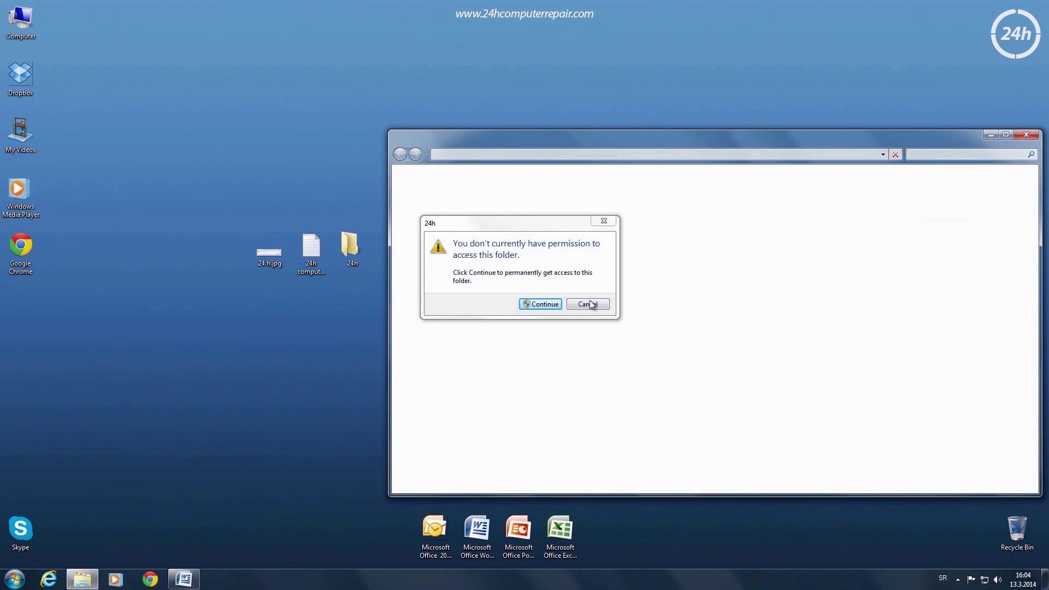
pyautogui.click(594, 304)
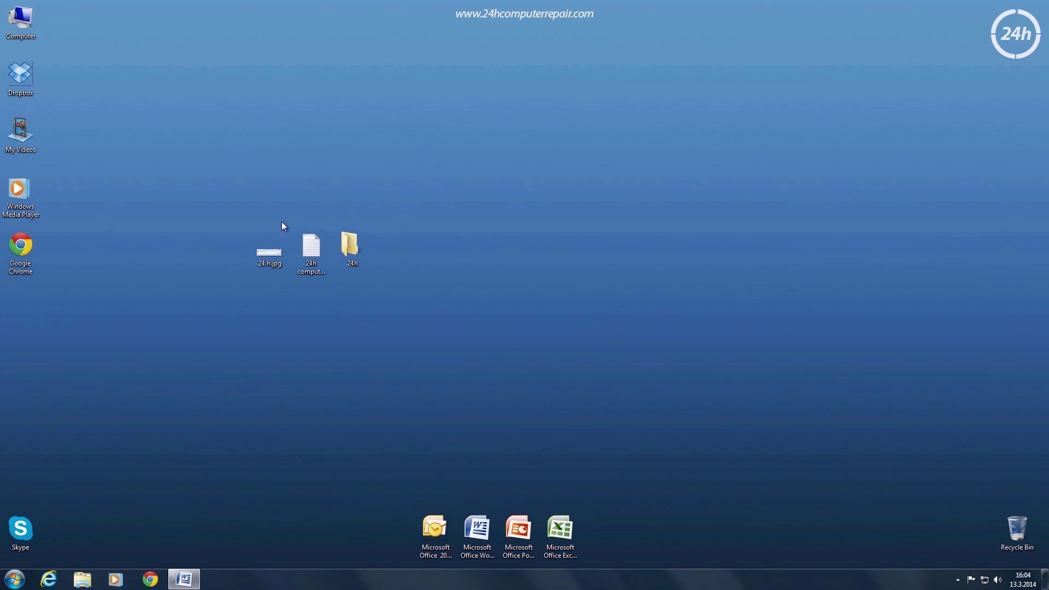
# Step: View the 24h user's permissions on the text file's Security tab in Properties
pyautogui.rightClick(316, 249)
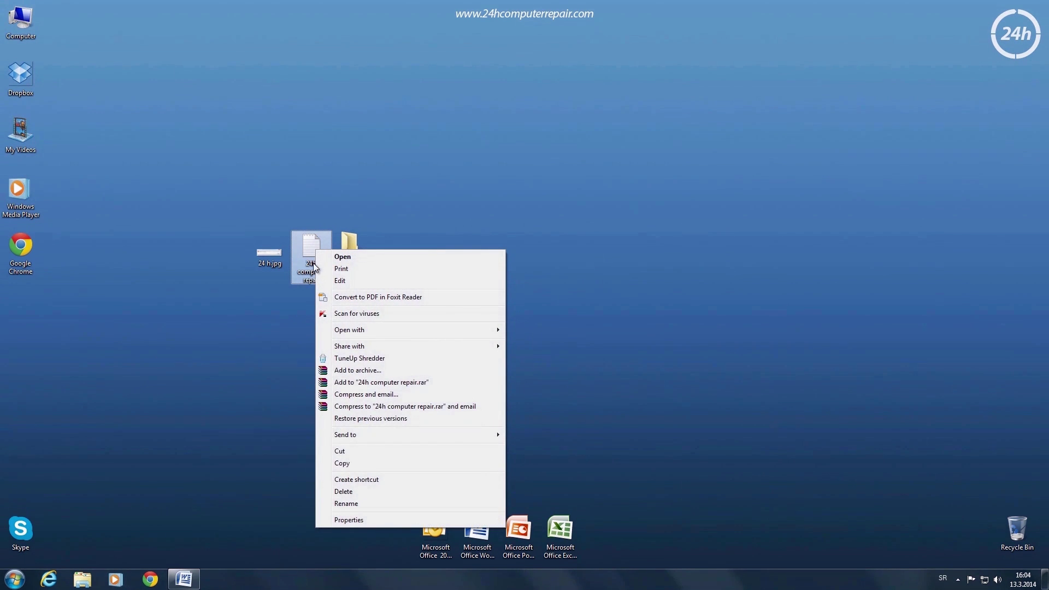
pyautogui.click(353, 519)
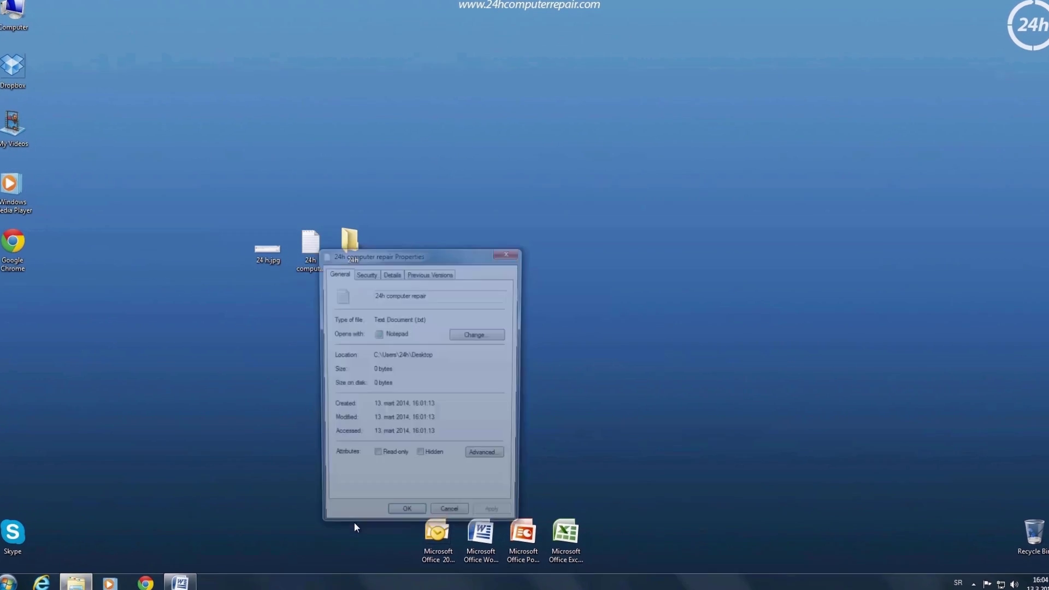
pyautogui.click(367, 251)
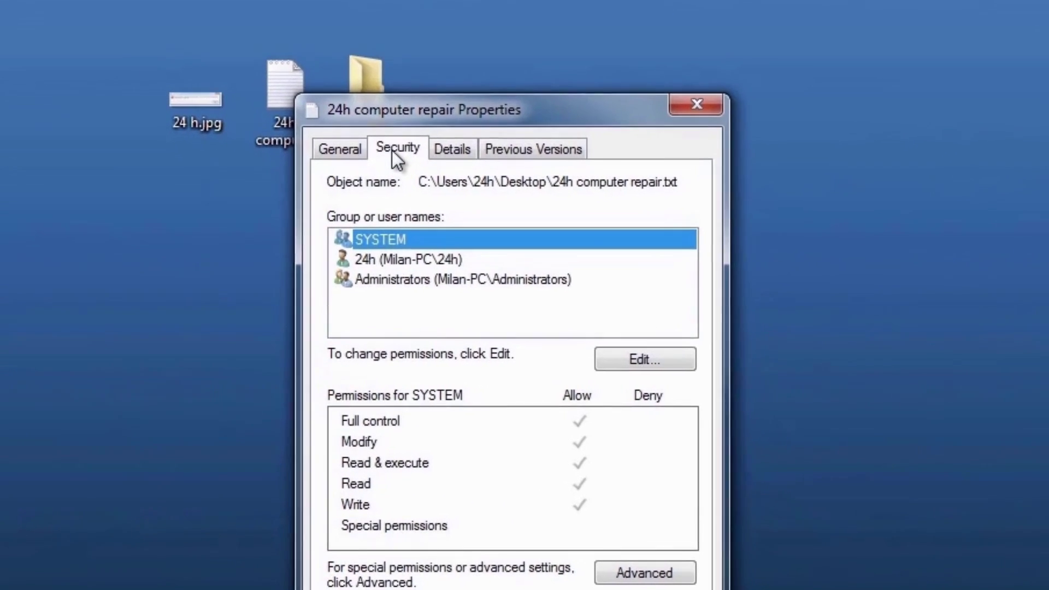
pyautogui.click(394, 258)
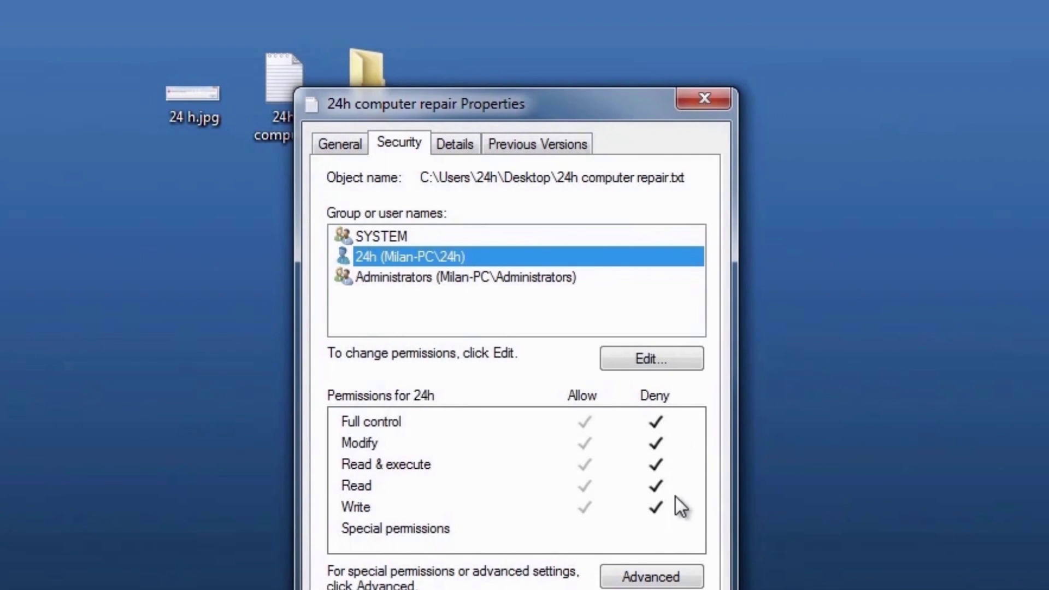
# Step: Uncheck Deny for Full control, Modify, Read & execute, Read and Write for the 24h user, and save
pyautogui.click(657, 360)
pyautogui.click(445, 350)
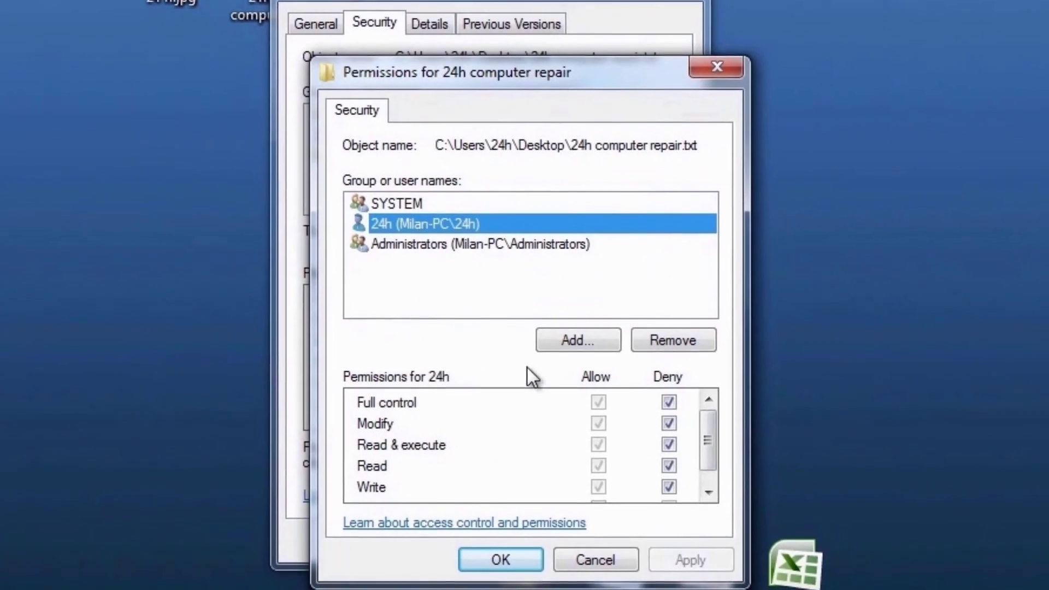
pyautogui.click(668, 403)
pyautogui.click(669, 423)
pyautogui.click(669, 445)
pyautogui.click(669, 466)
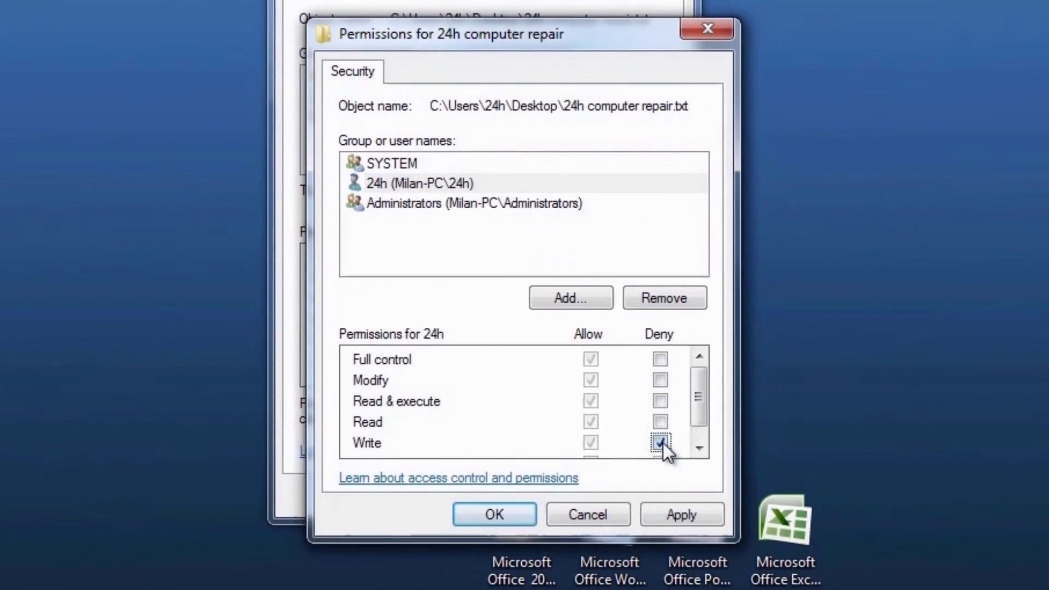
pyautogui.click(669, 487)
pyautogui.scroll(-1, 709, 467)
pyautogui.click(509, 512)
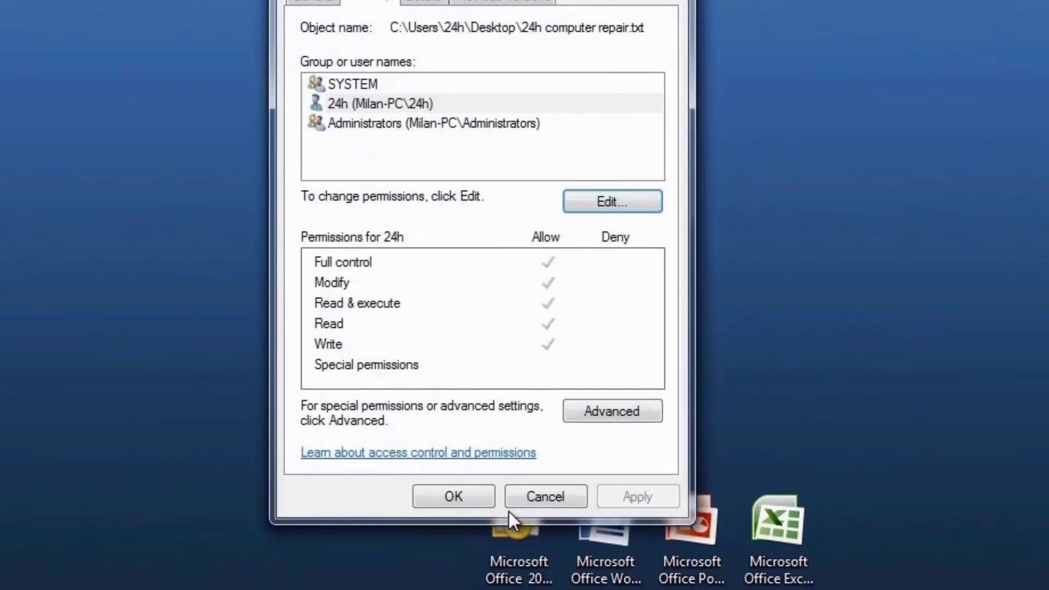
pyautogui.click(457, 496)
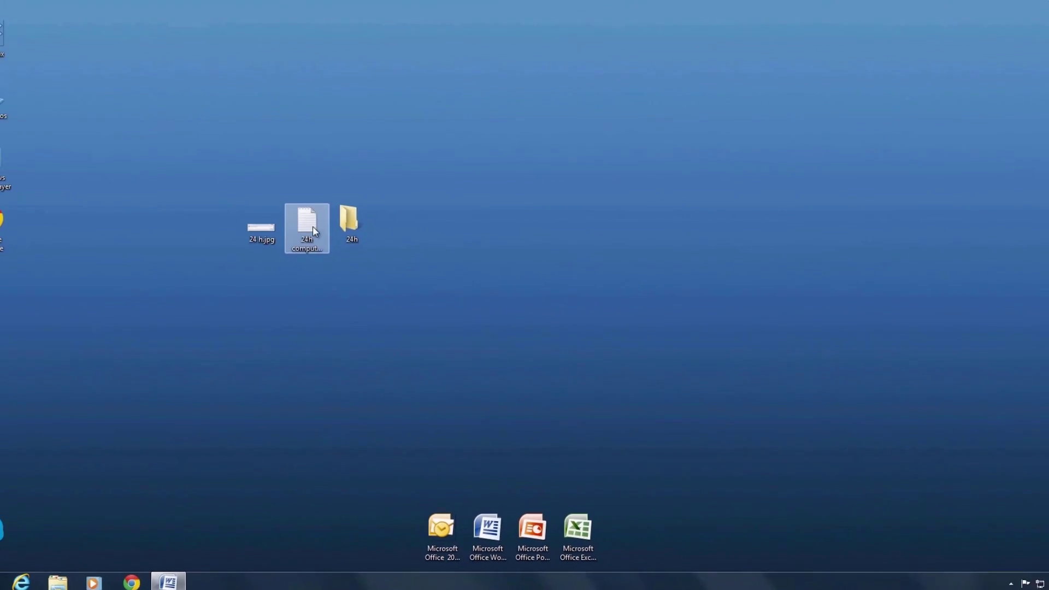
# Step: Test opening the text file, then create a shortcut to it placed beside the 24h folder
pyautogui.doubleClick(317, 252)
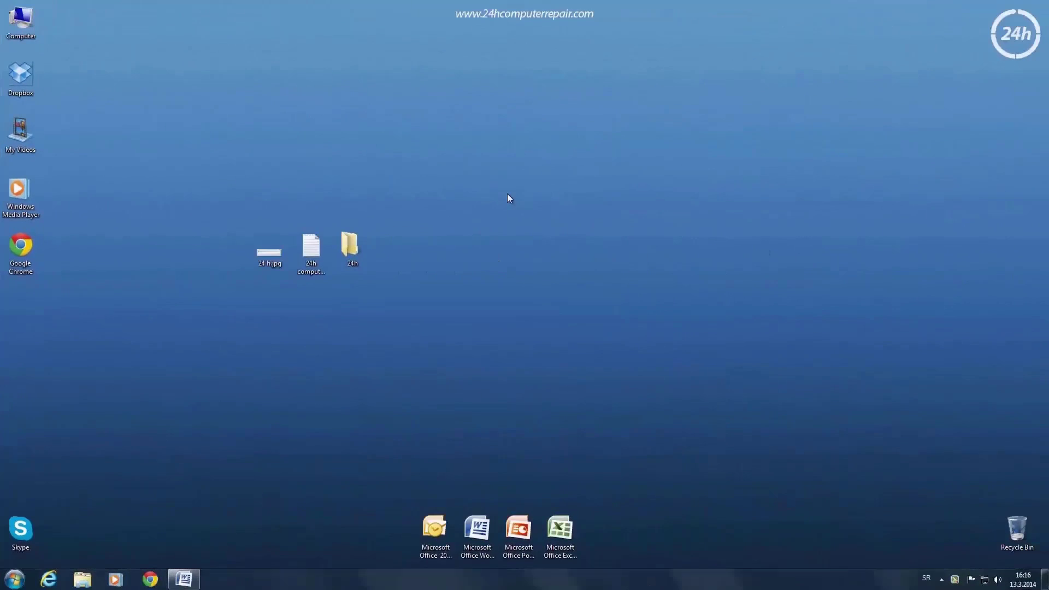
pyautogui.rightClick(309, 258)
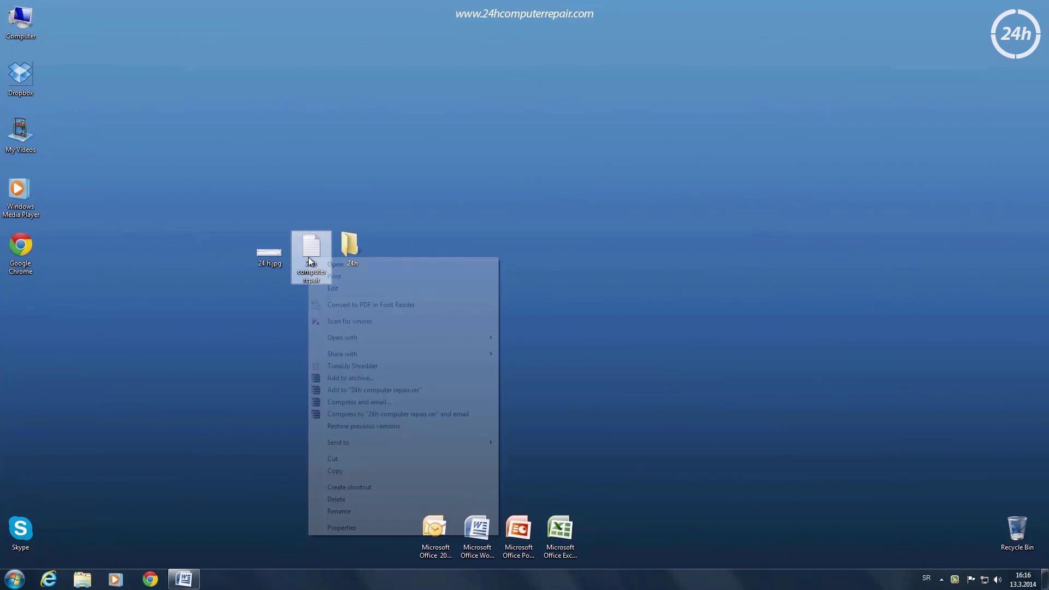
pyautogui.click(350, 487)
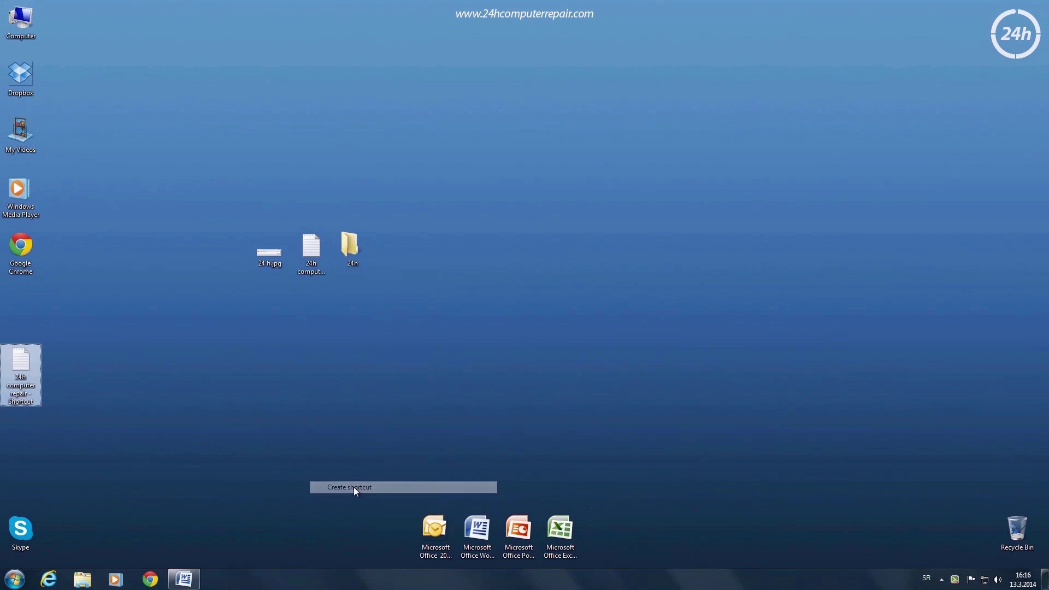
pyautogui.moveTo(18, 365); pyautogui.dragTo(425, 251)
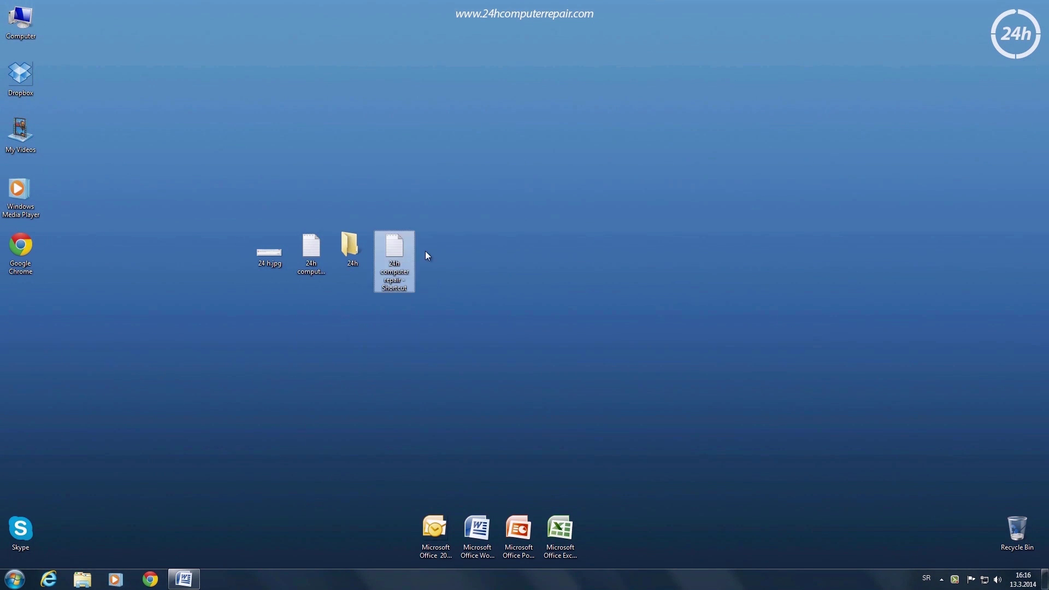
# Step: Review the shortcut's Start in and Target paths and apply, then open and close the text file in Notepad
pyautogui.click(396, 248)
pyautogui.rightClick(396, 248)
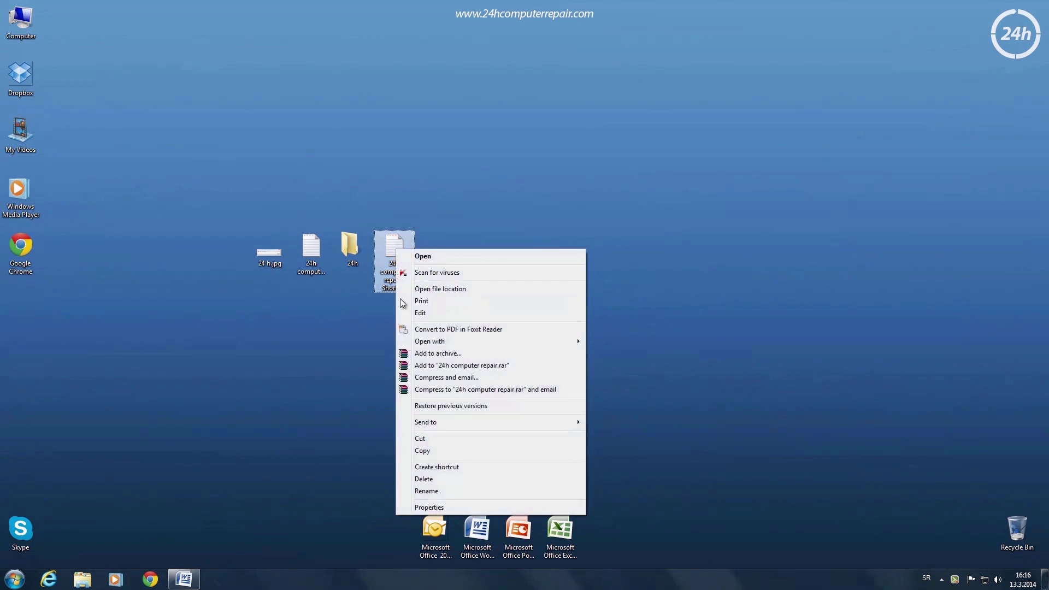
pyautogui.click(433, 507)
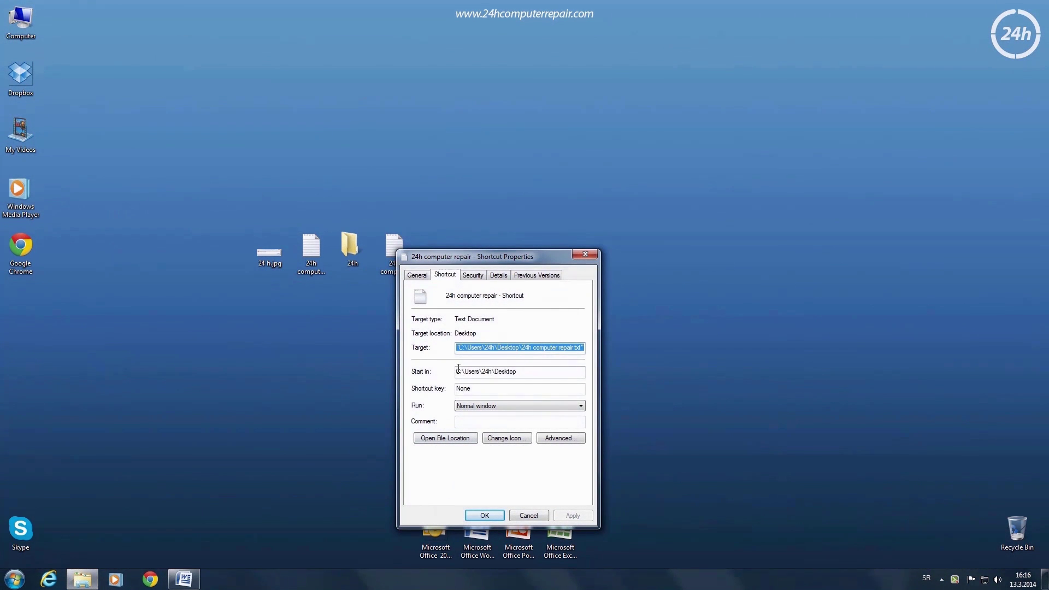
pyautogui.moveTo(457, 371); pyautogui.dragTo(518, 372)
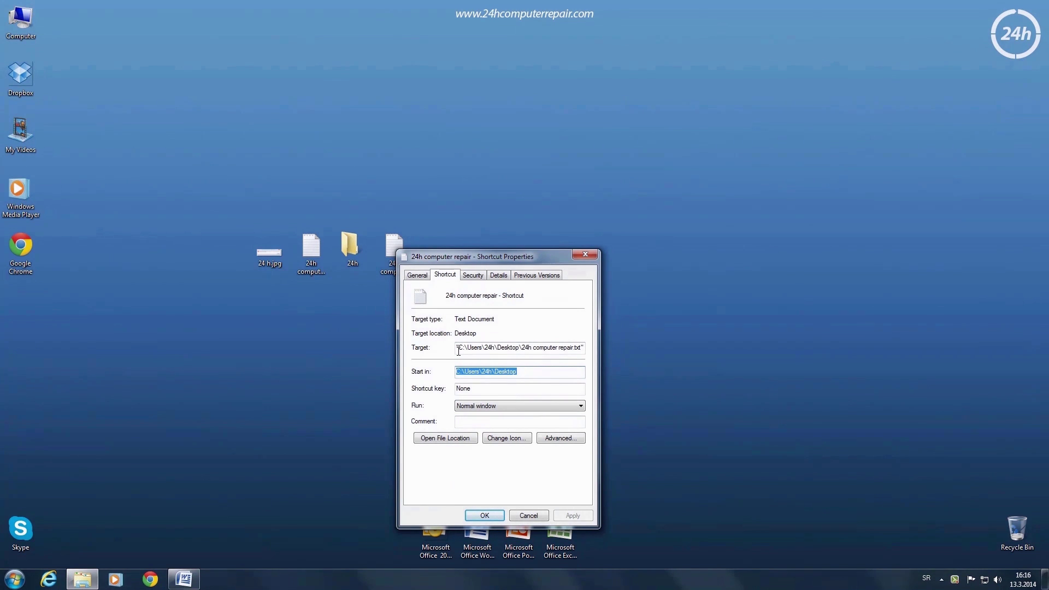
pyautogui.moveTo(457, 348); pyautogui.dragTo(588, 348)
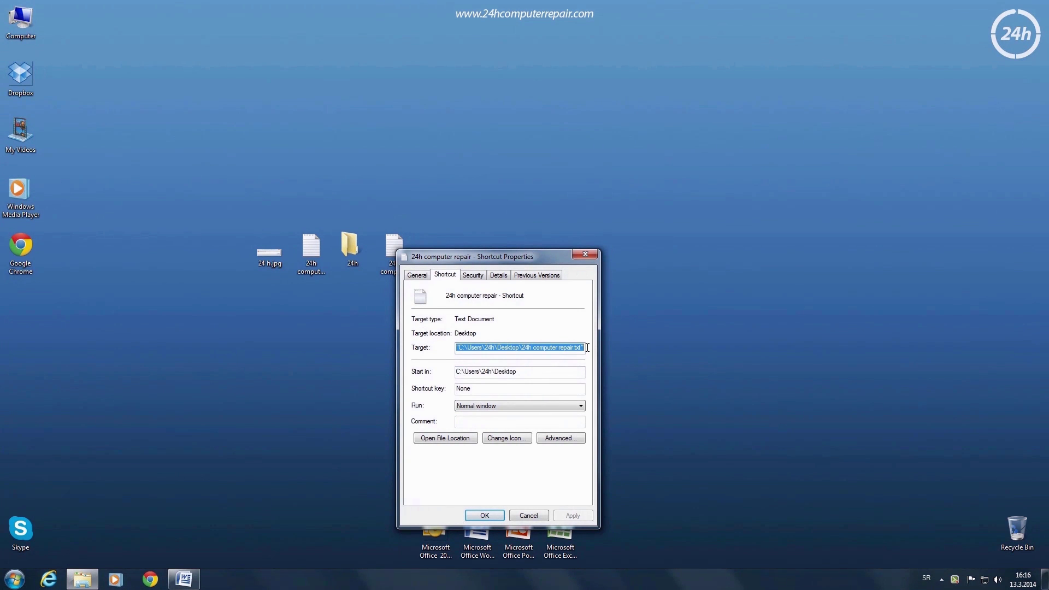
pyautogui.click(477, 514)
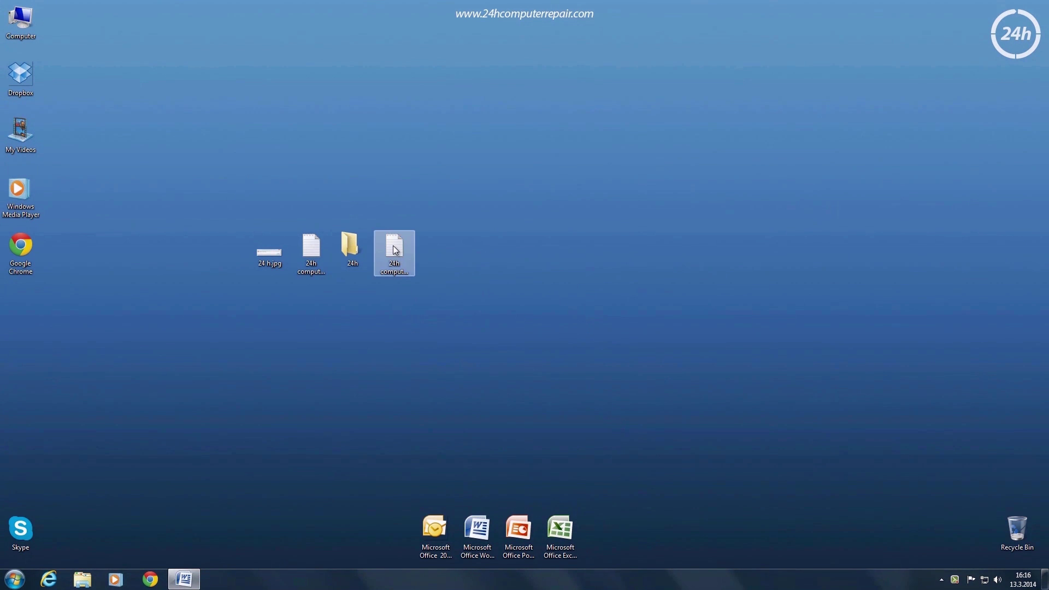
pyautogui.doubleClick(394, 249)
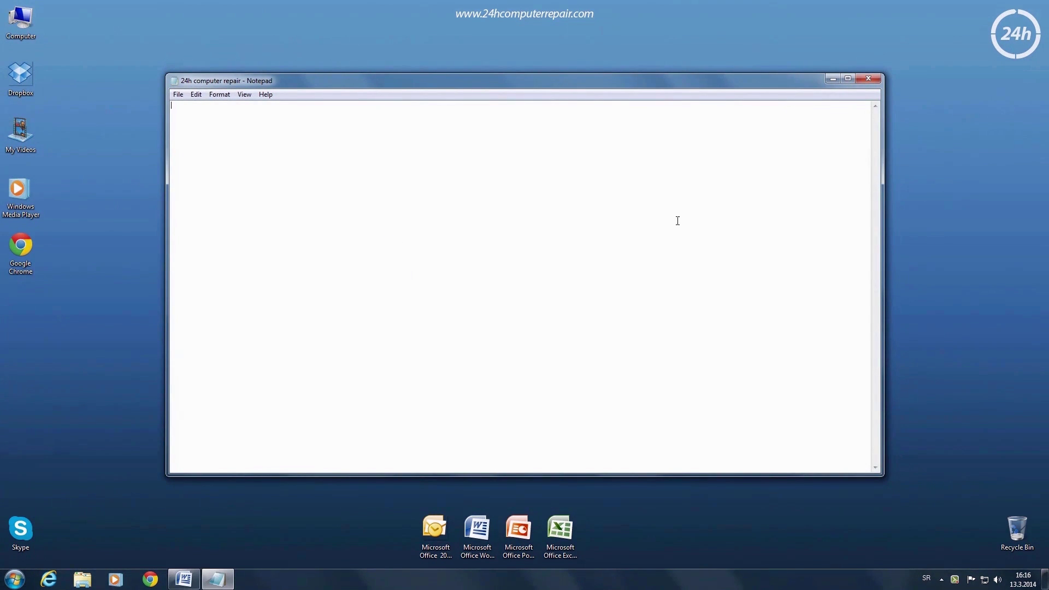
pyautogui.click(872, 80)
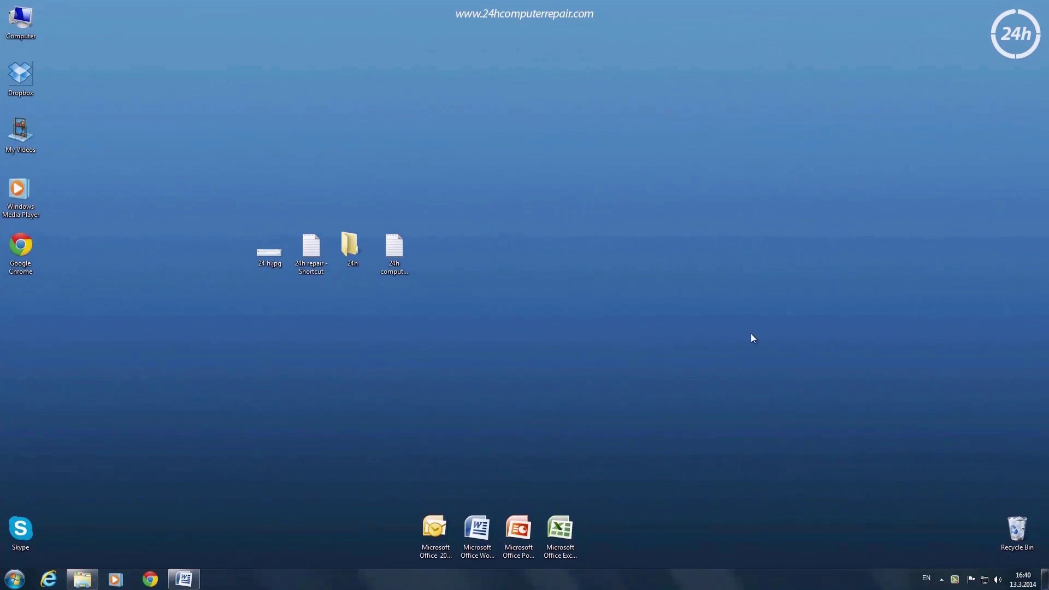
# Step: Pause Kaspersky protection for 1 hour from the tray icon
pyautogui.click(941, 580)
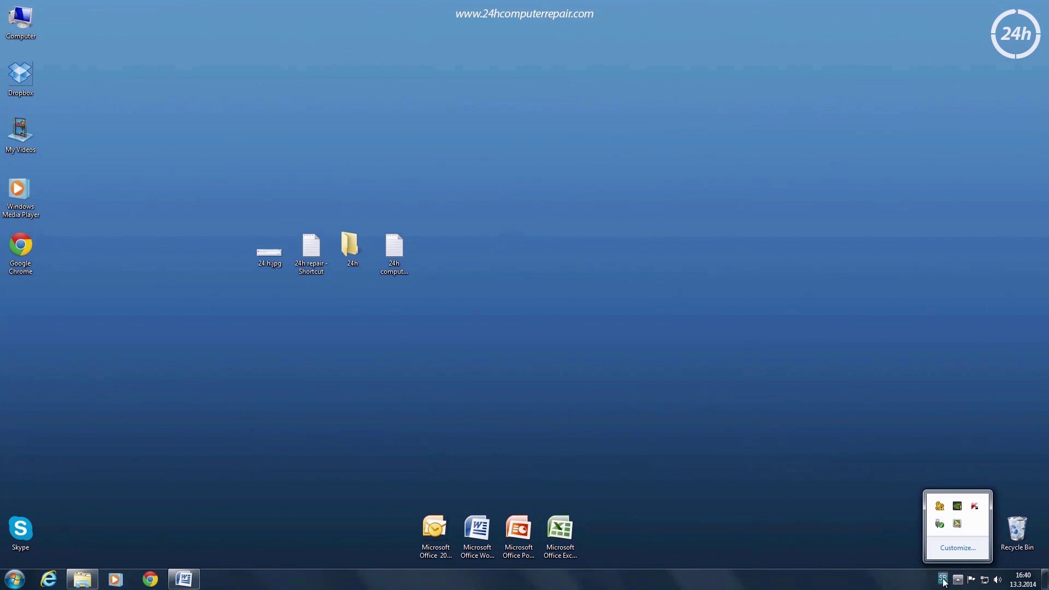
pyautogui.rightClick(976, 506)
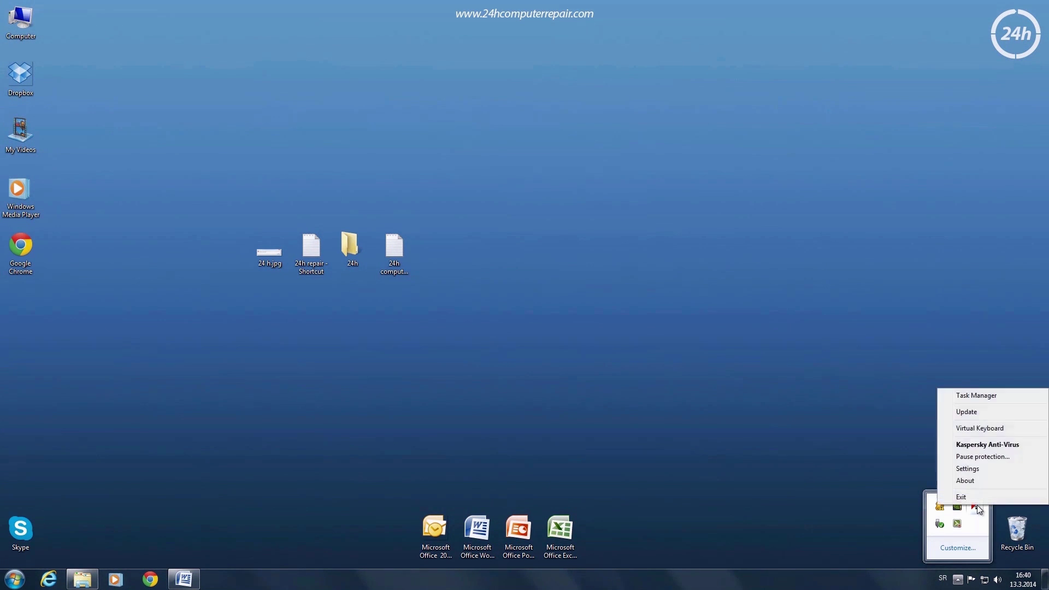
pyautogui.click(978, 458)
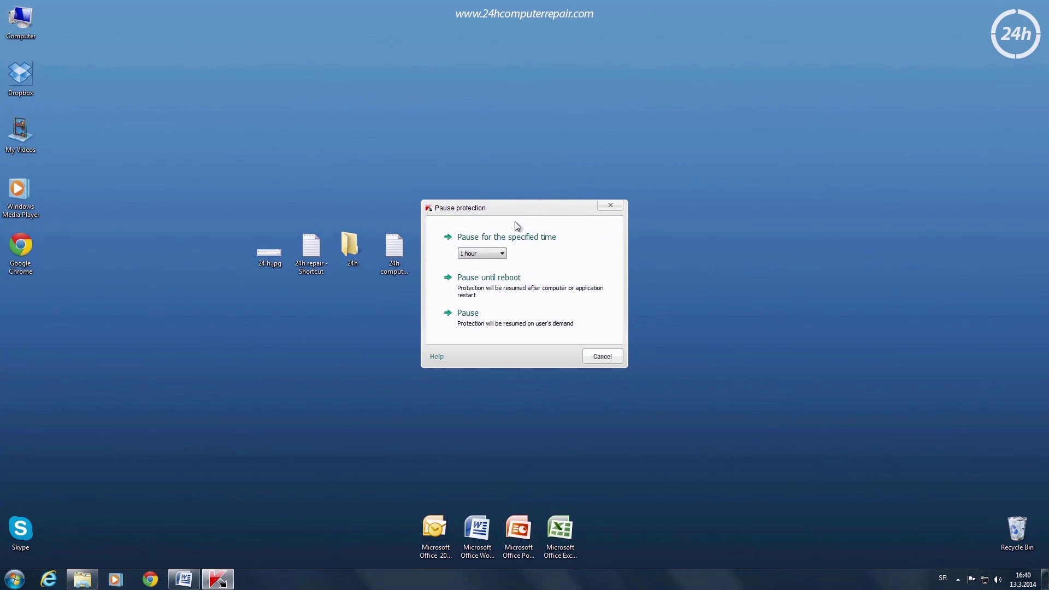
pyautogui.click(535, 237)
# Step: Reopen and close the text file, then resume Kaspersky protection
pyautogui.doubleClick(391, 247)
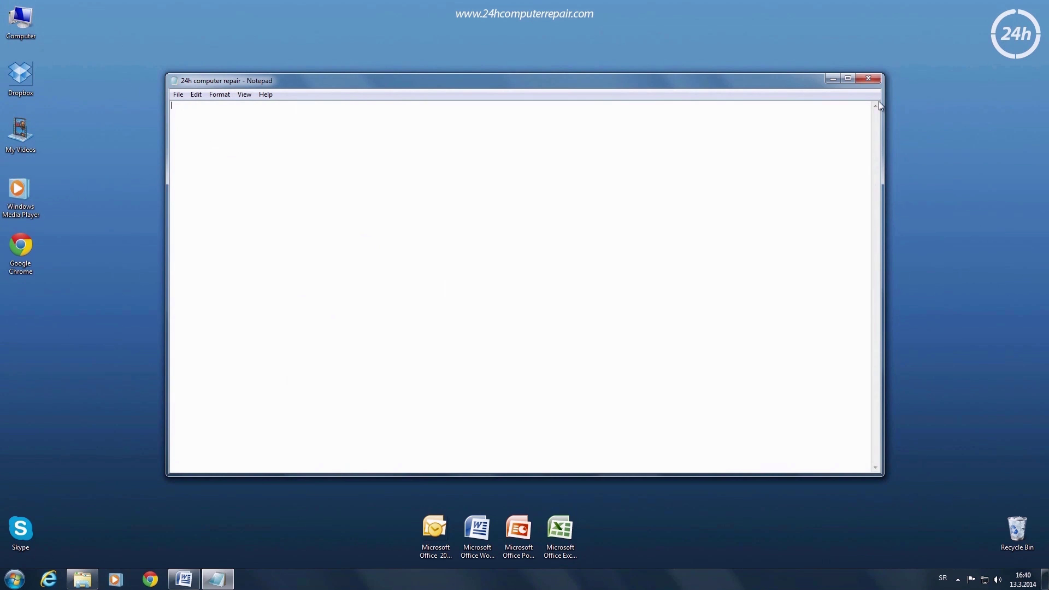
pyautogui.click(874, 78)
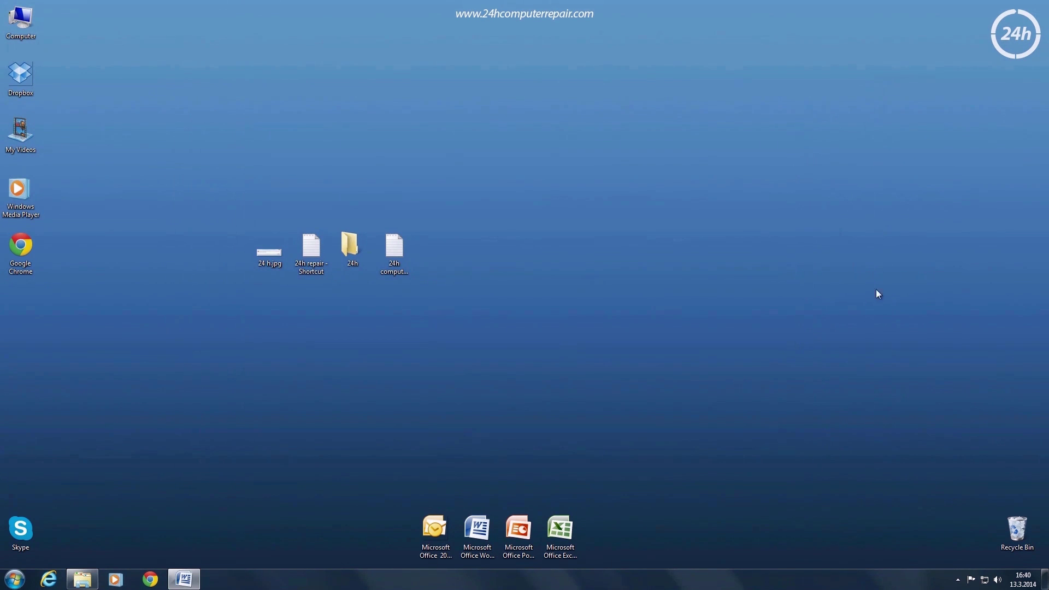
pyautogui.click(958, 580)
pyautogui.rightClick(976, 507)
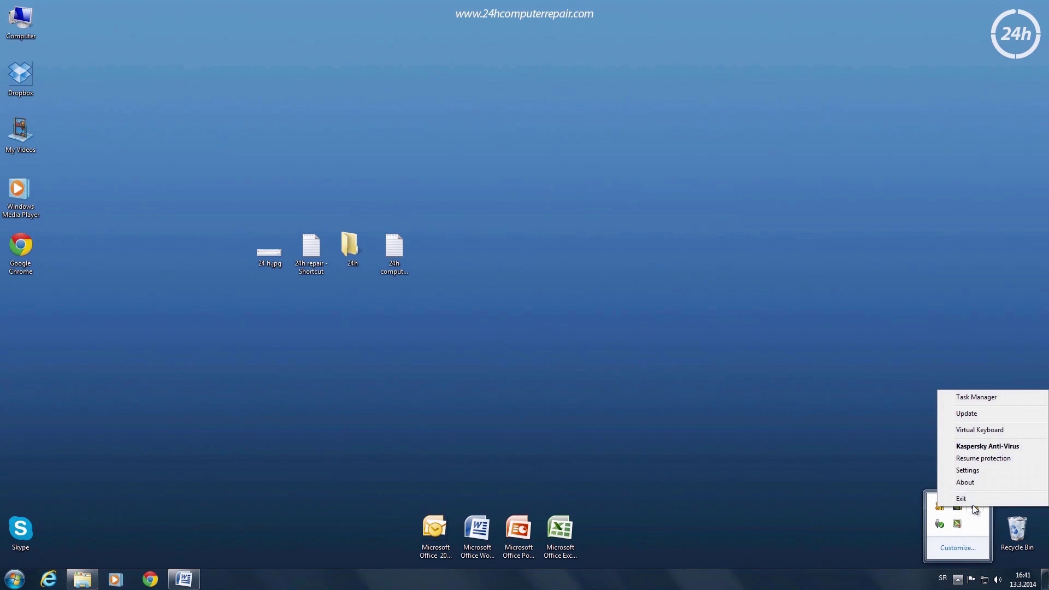
pyautogui.click(980, 457)
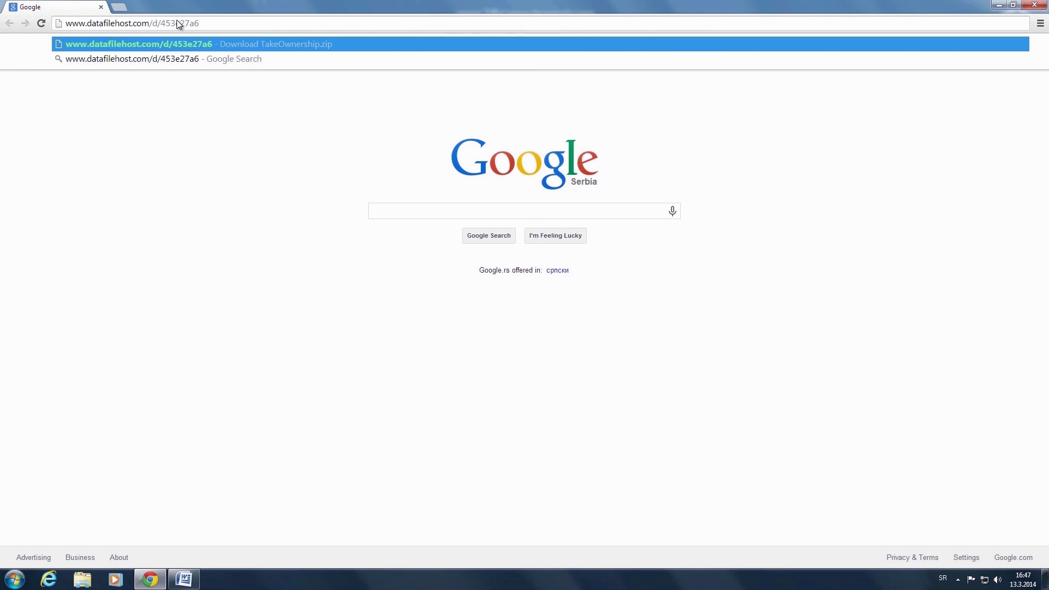
# Step: Load the datafilehost page and download TakeOwnership.zip with the site's download manager unchecked
pyautogui.press('Return')
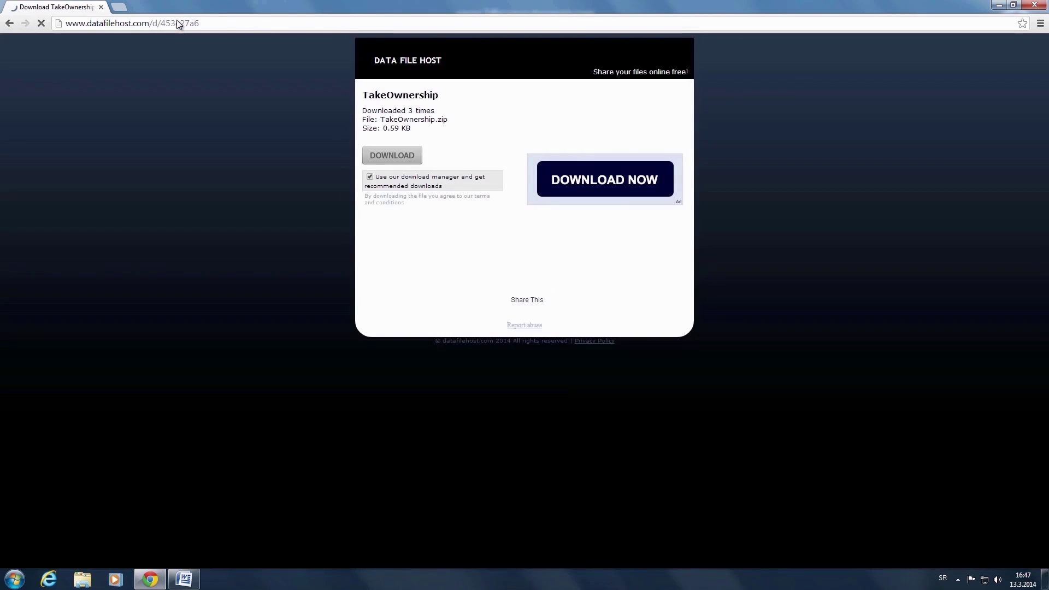
pyautogui.click(375, 181)
pyautogui.click(392, 155)
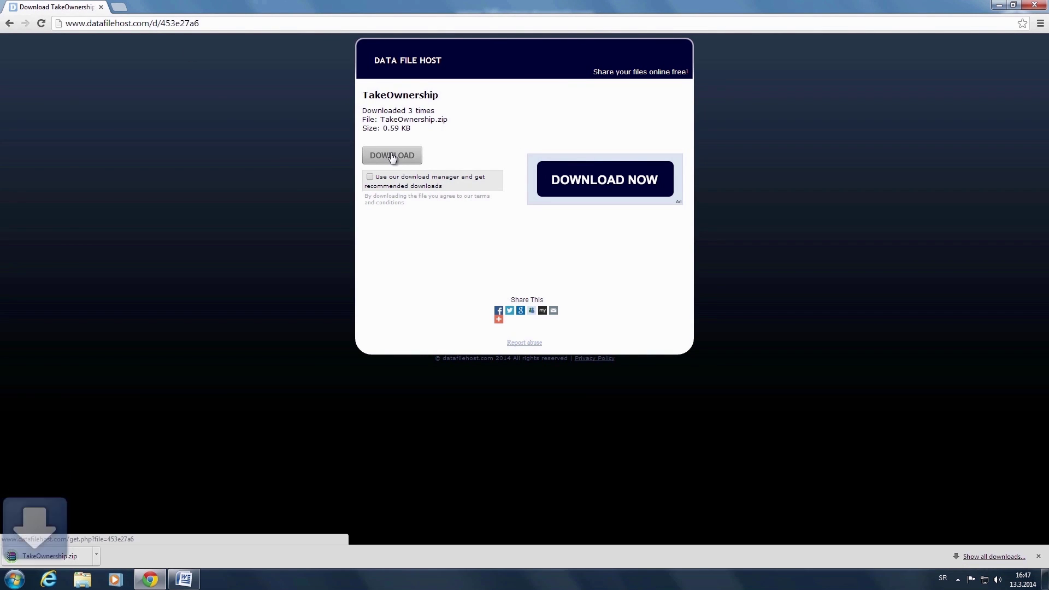
# Step: Move TakeOwnership.zip onto the desktop and extract it to a TakeOwnership folder
pyautogui.moveTo(66, 555); pyautogui.dragTo(158, 536)
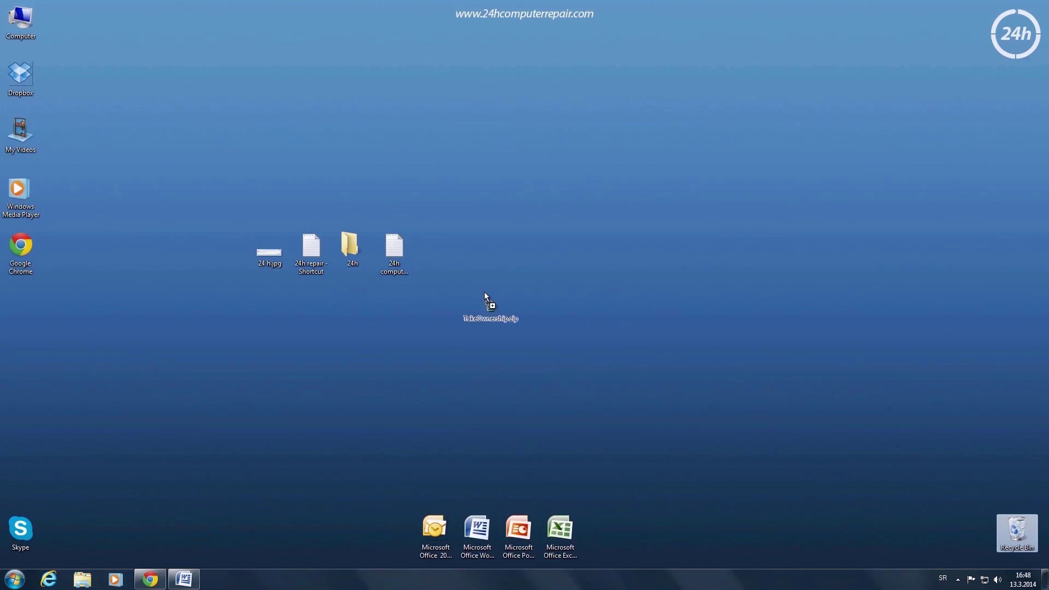
pyautogui.moveTo(485, 296); pyautogui.dragTo(484, 295)
pyautogui.rightClick(479, 246)
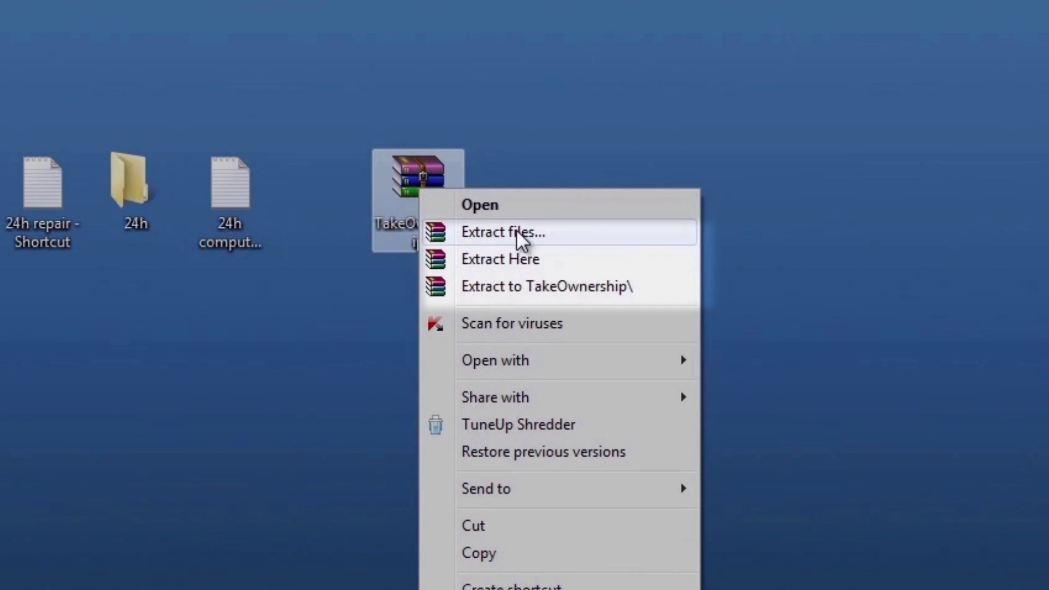
pyautogui.click(520, 290)
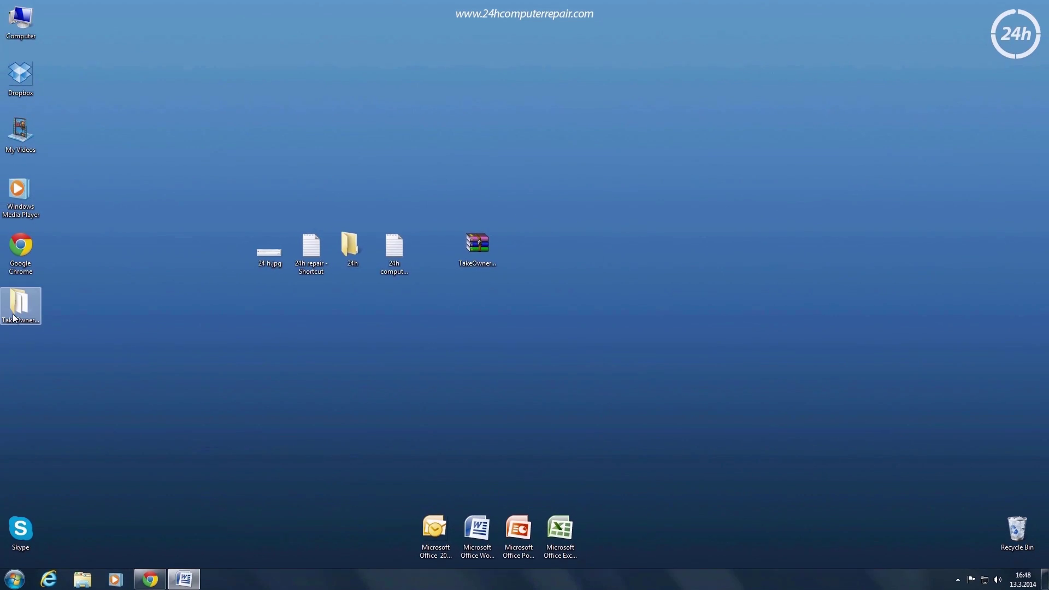
# Step: Merge InstallTakeOwnership.reg from the TakeOwnership folder into the registry and acknowledge the success message
pyautogui.doubleClick(14, 319)
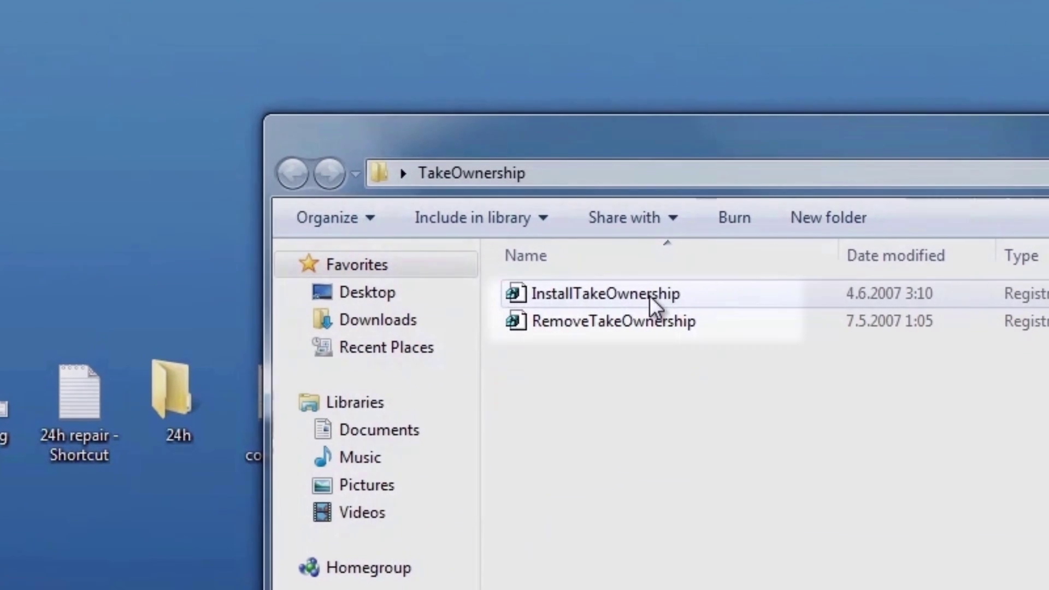
pyautogui.doubleClick(651, 296)
pyautogui.click(787, 529)
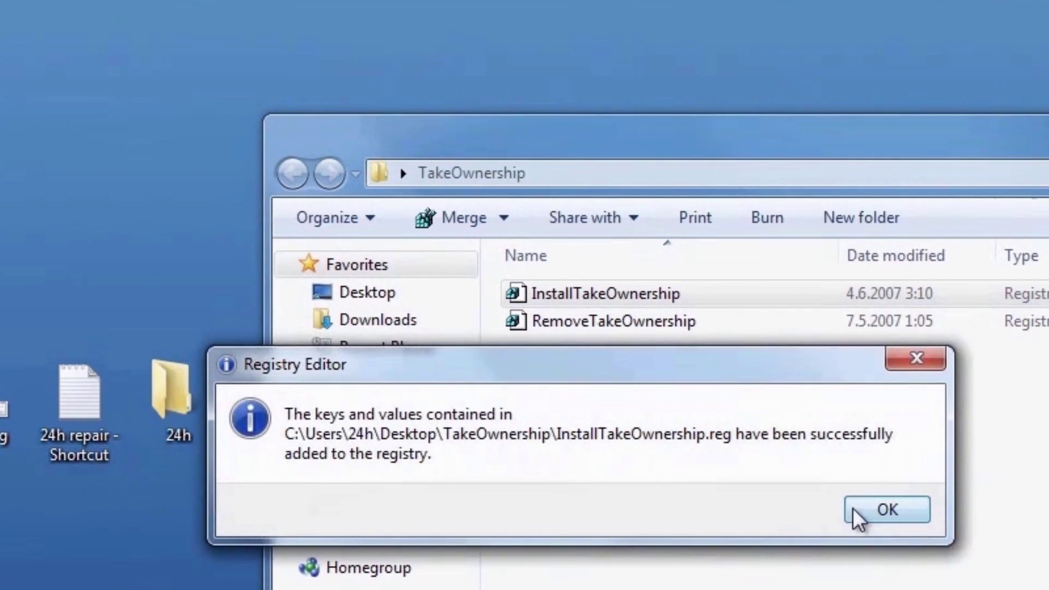
pyautogui.click(886, 510)
# Step: Close the TakeOwnership window, take ownership of the 24h folder, and open it to confirm access
pyautogui.hotkey('alt', 'F4')
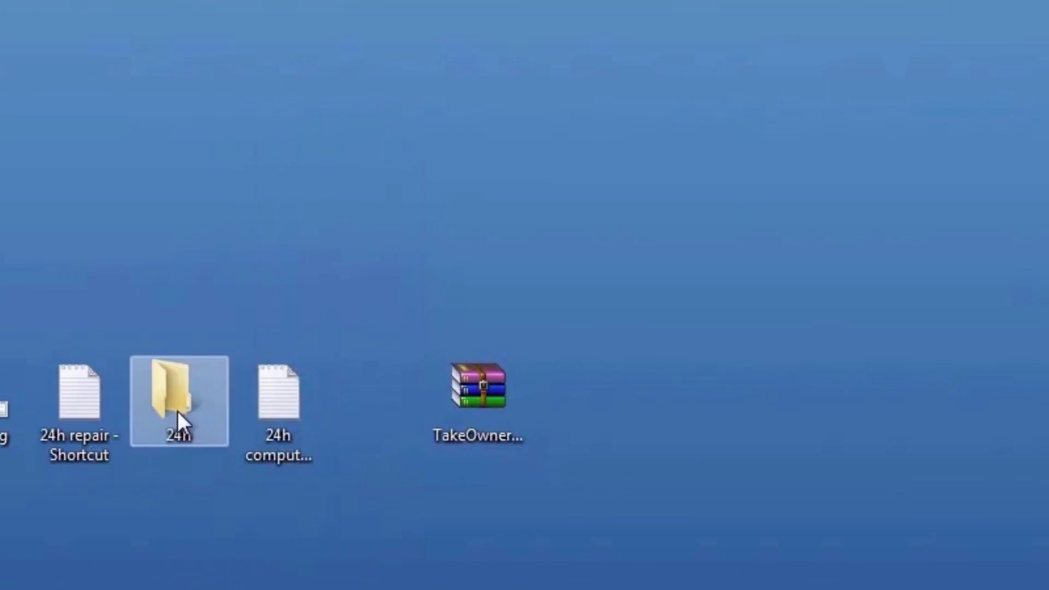
pyautogui.rightClick(178, 411)
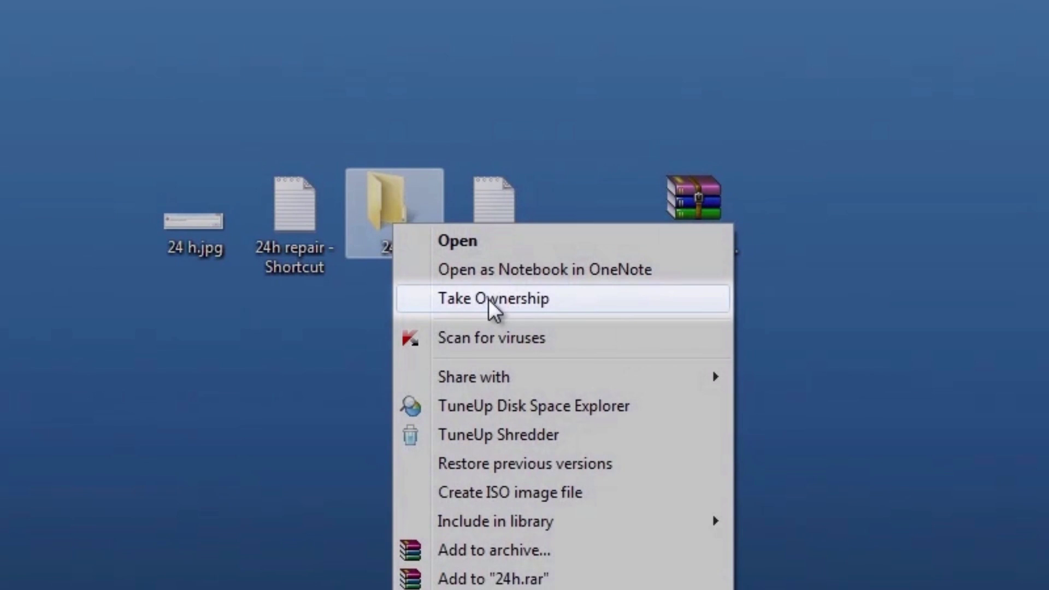
pyautogui.click(489, 300)
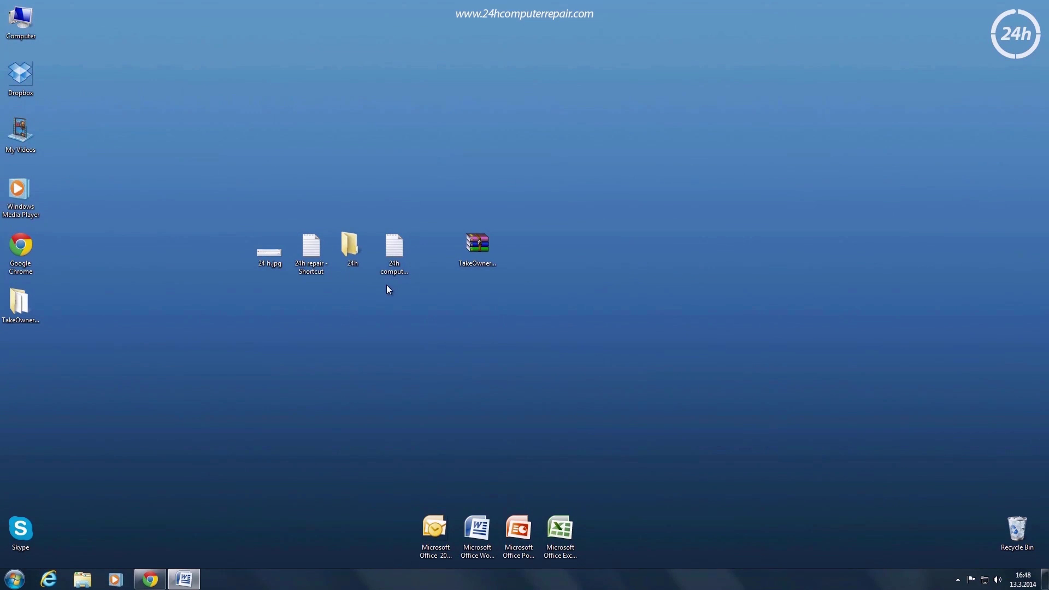
pyautogui.doubleClick(361, 247)
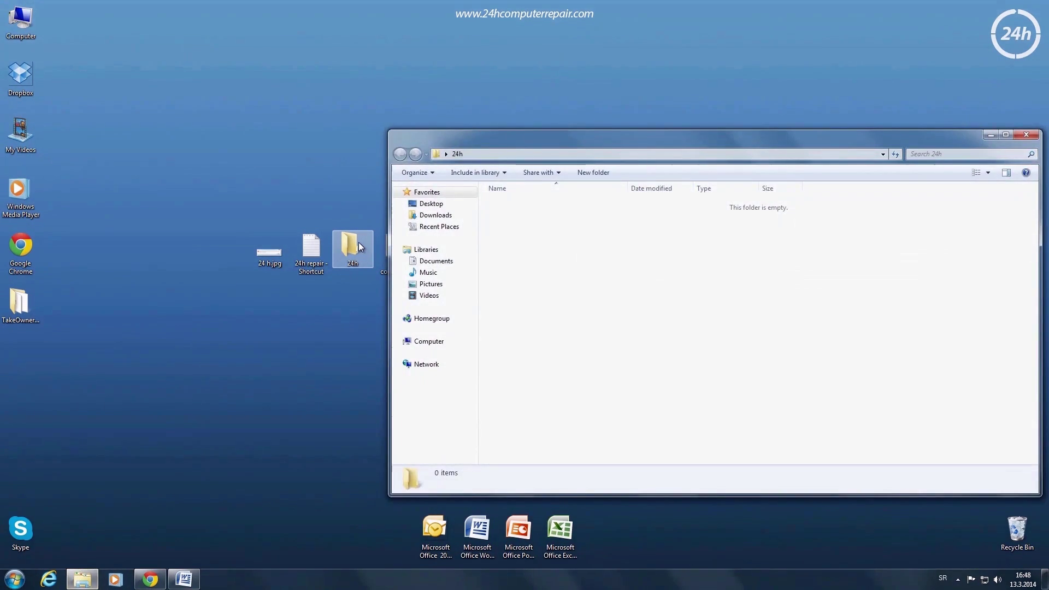